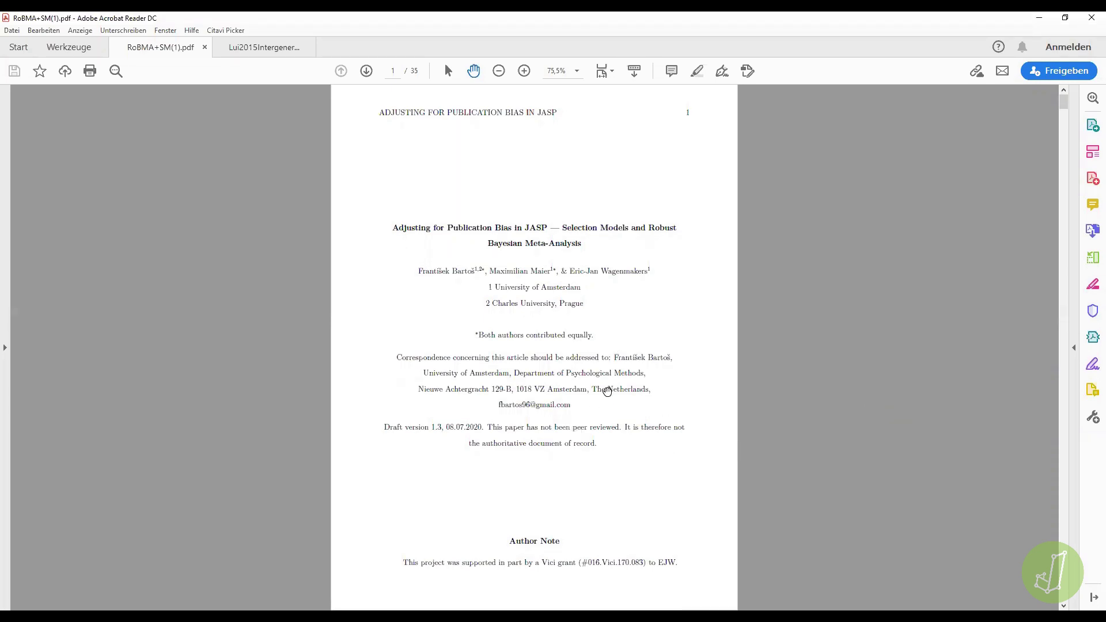
Switch from the publication-bias PDF to the JASP Example1 dataset with Alt+Tab
key("alt+Tab")
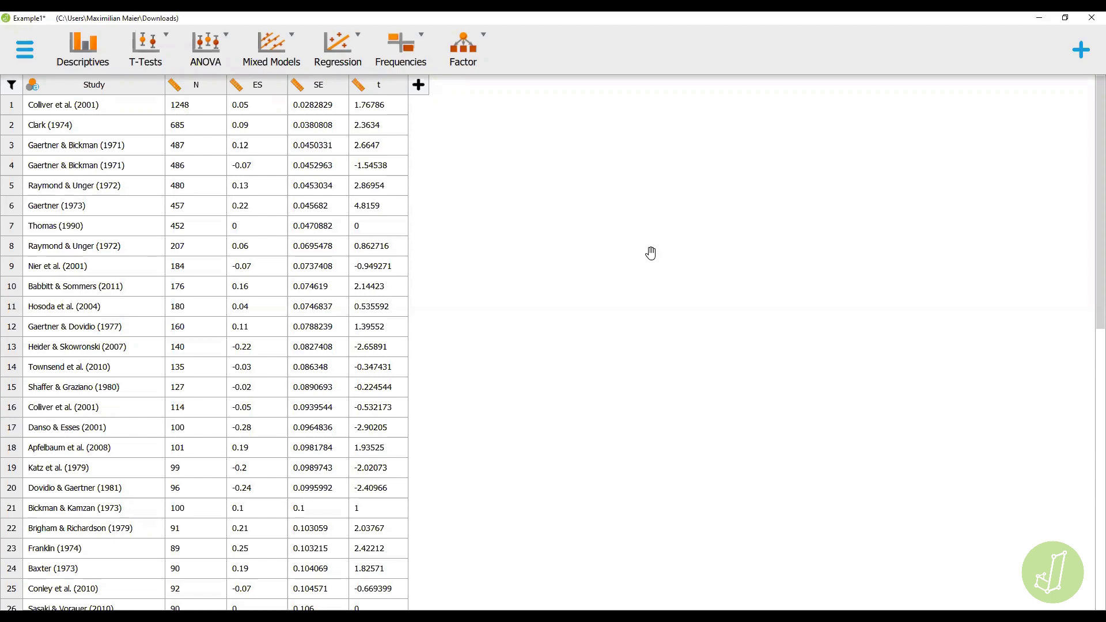
Enable the Meta-Analysis module and start a new Selection Models analysis
left_click(1082, 52)
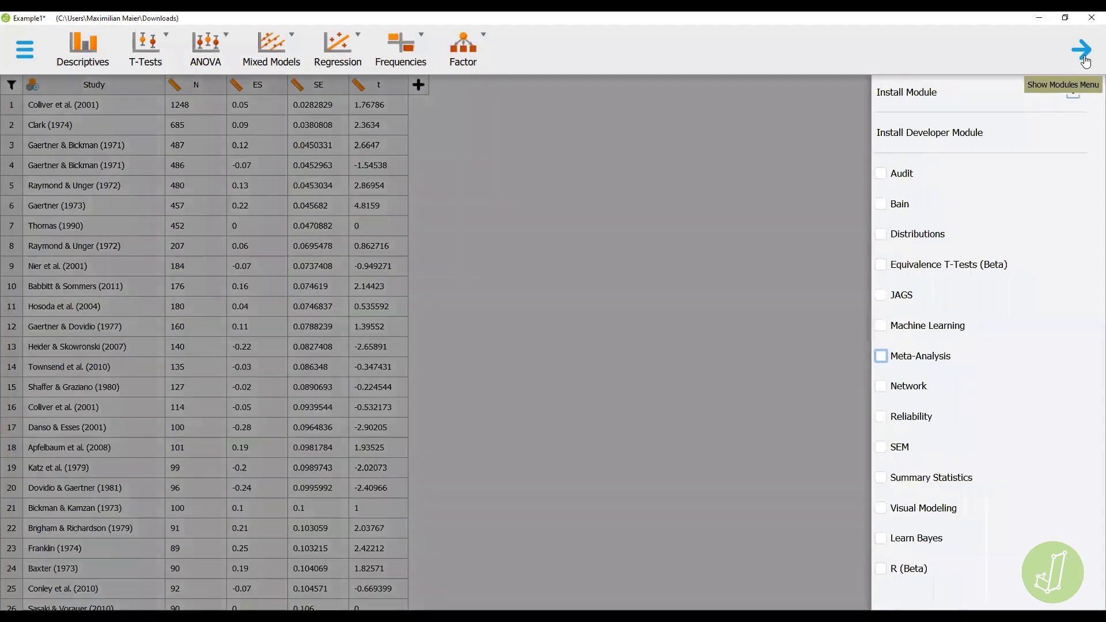
left_click(920, 357)
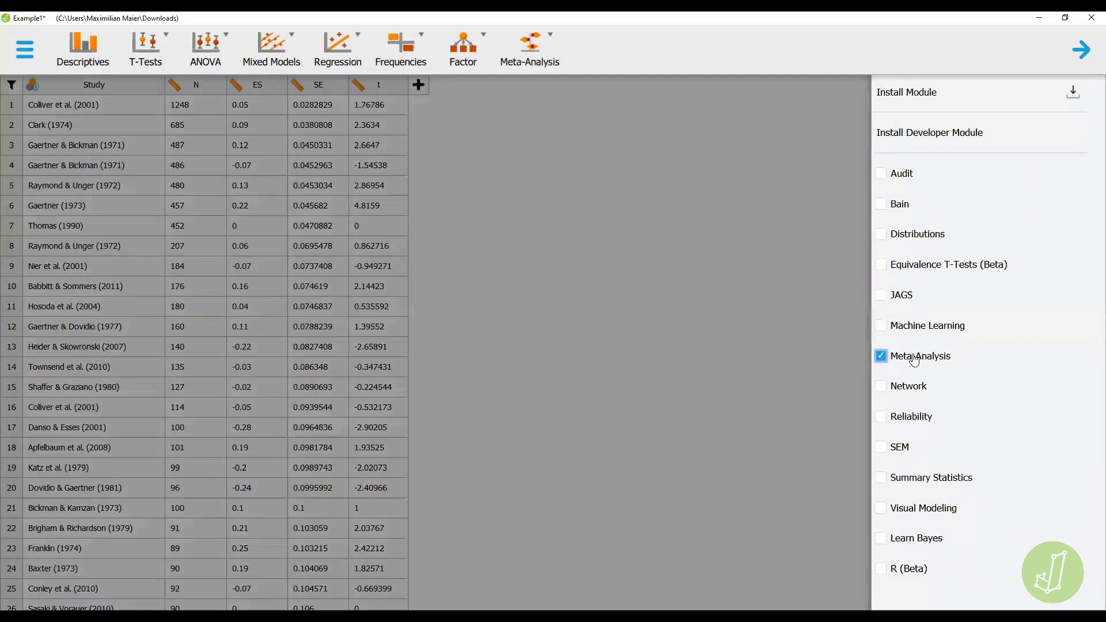
left_click(619, 308)
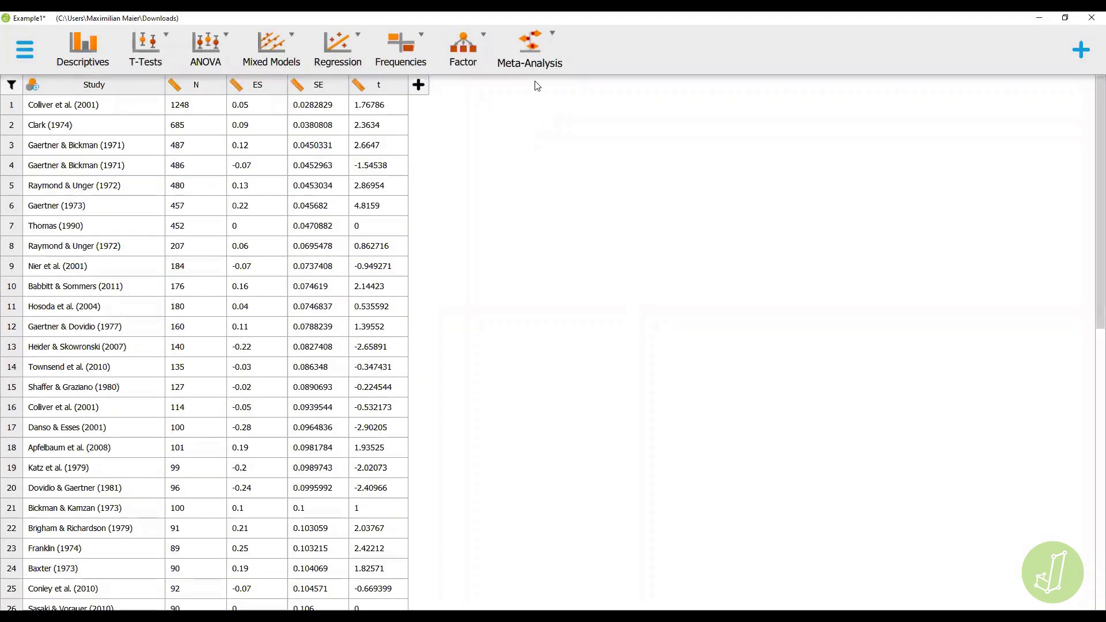
left_click(529, 49)
left_click(536, 101)
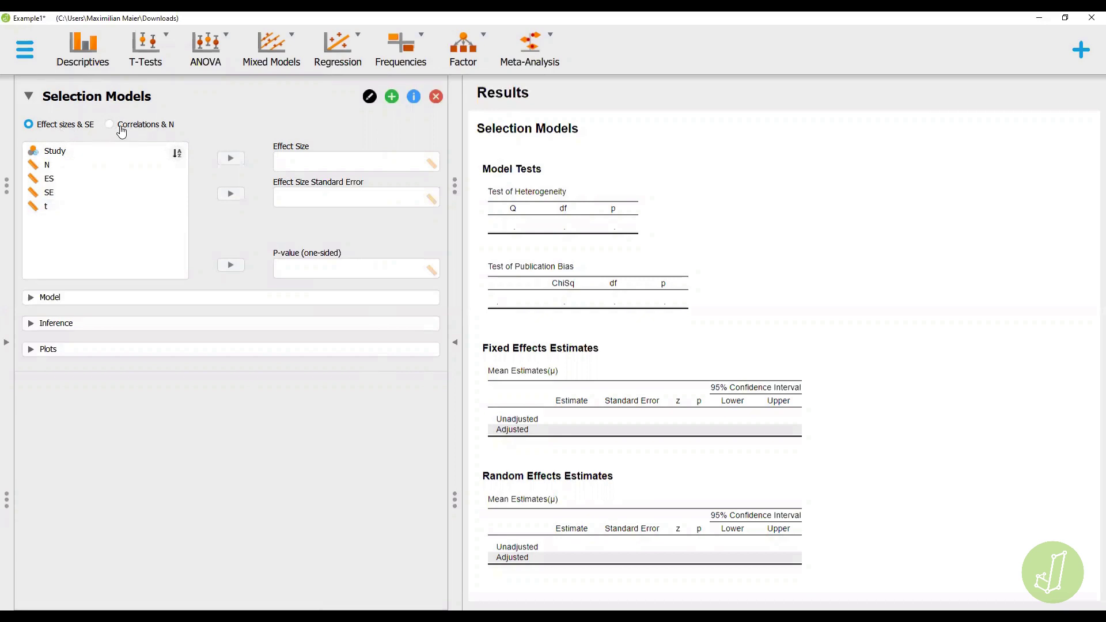
Choose 'Correlations & N' as input and reveal the Model settings (cutoffs .05, .10, two-sided)
left_click(121, 132)
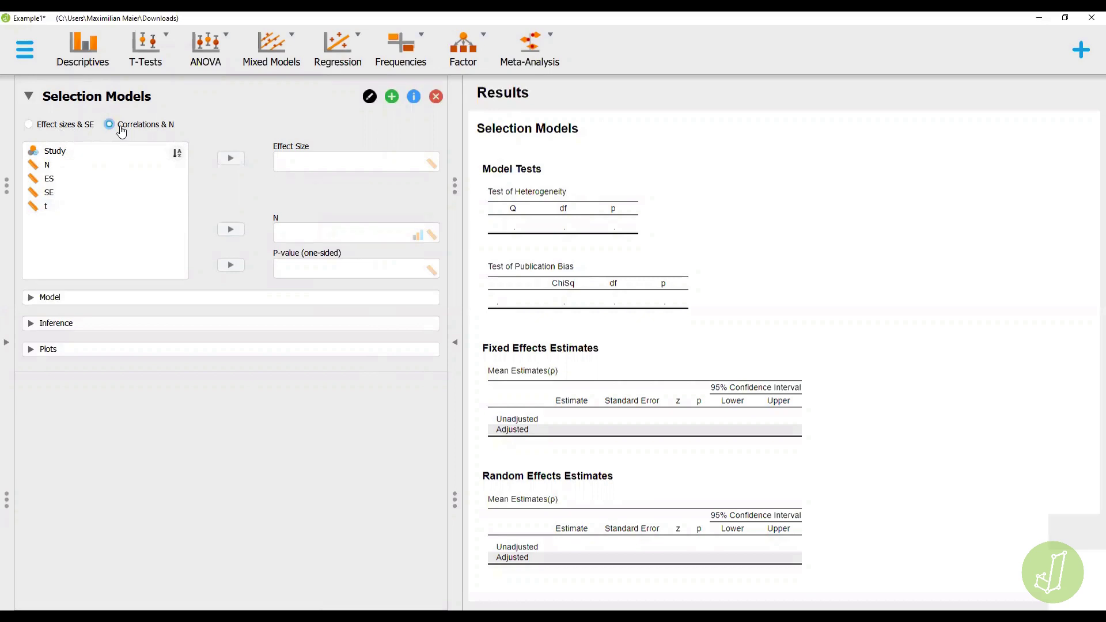
left_click(115, 298)
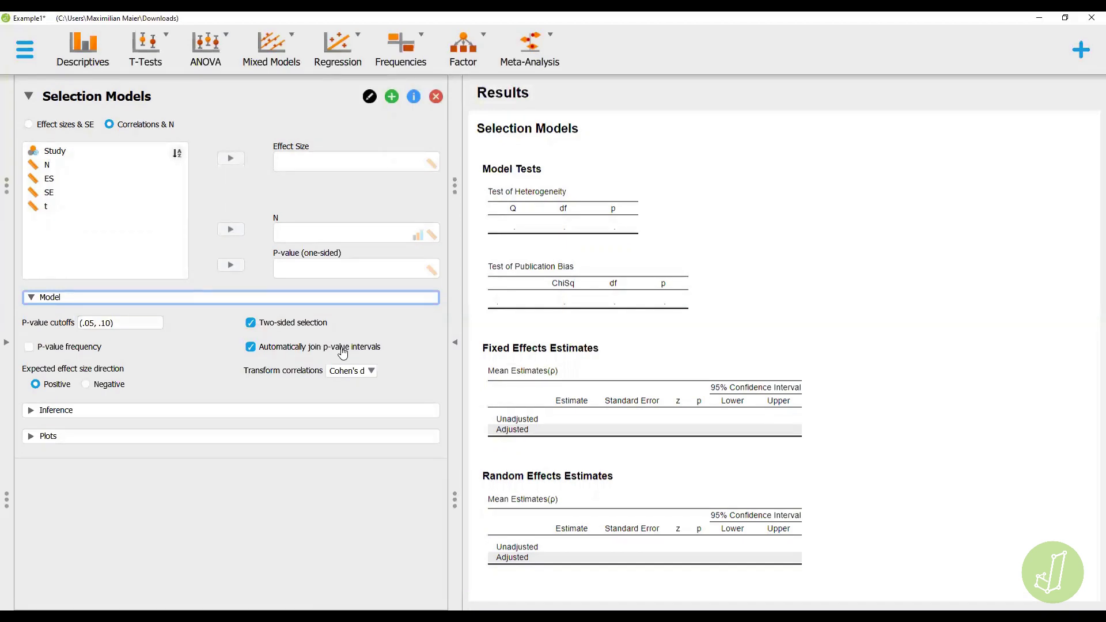
Assign N as sample size and ES as effect size, then review the results
left_click(89, 171)
left_click(230, 229)
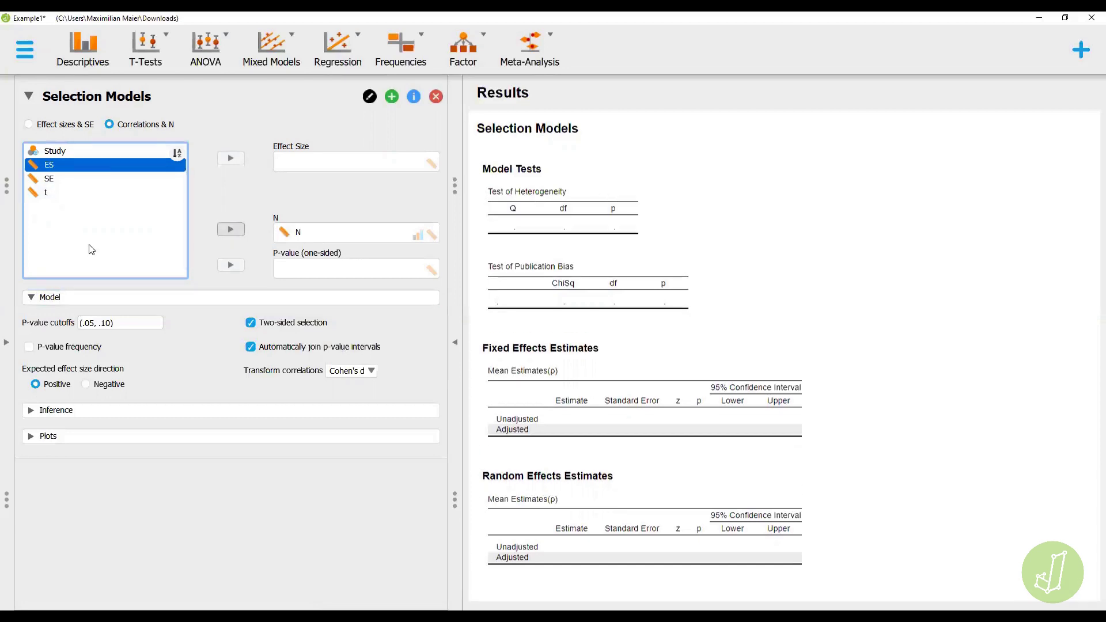
left_click(243, 160)
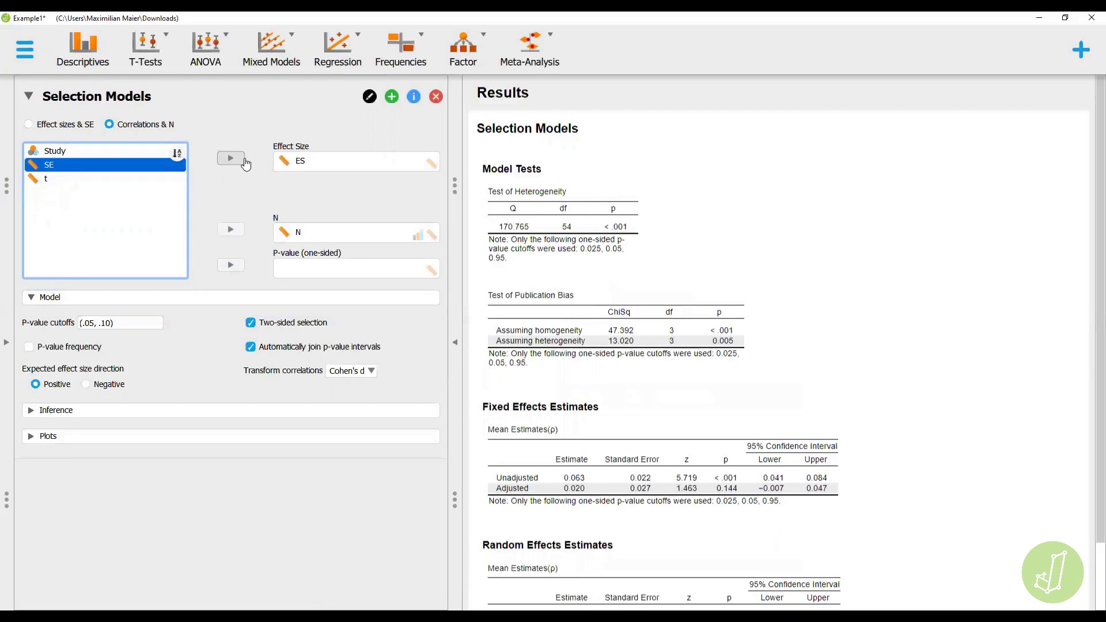
mouse_move(867, 416)
scroll(867, 415, "down", 1)
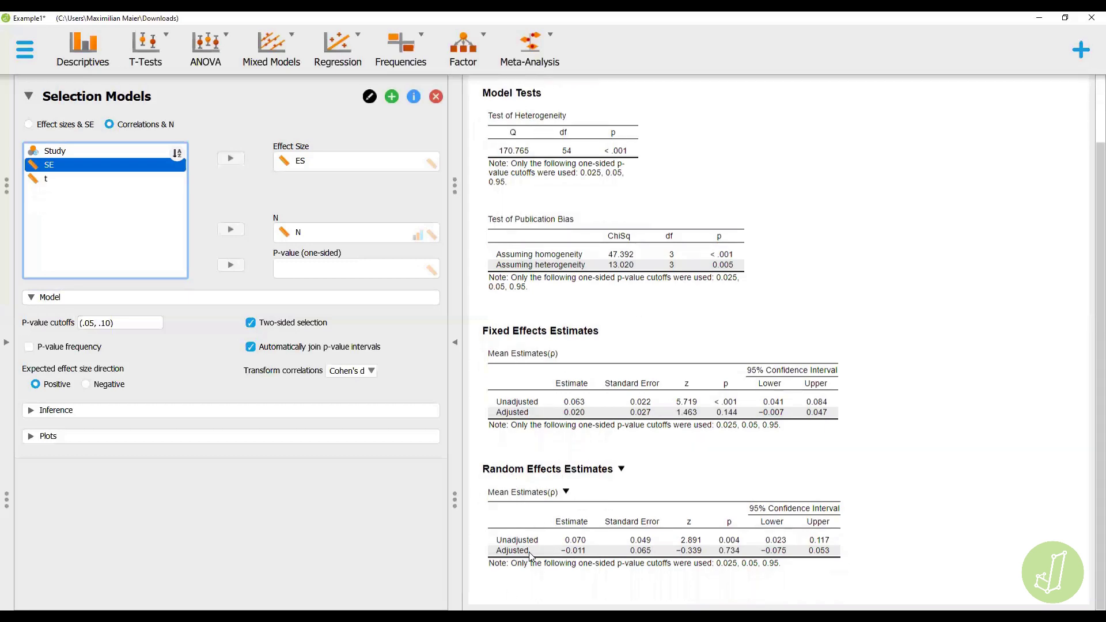
mouse_move(656, 549)
key("Tab")
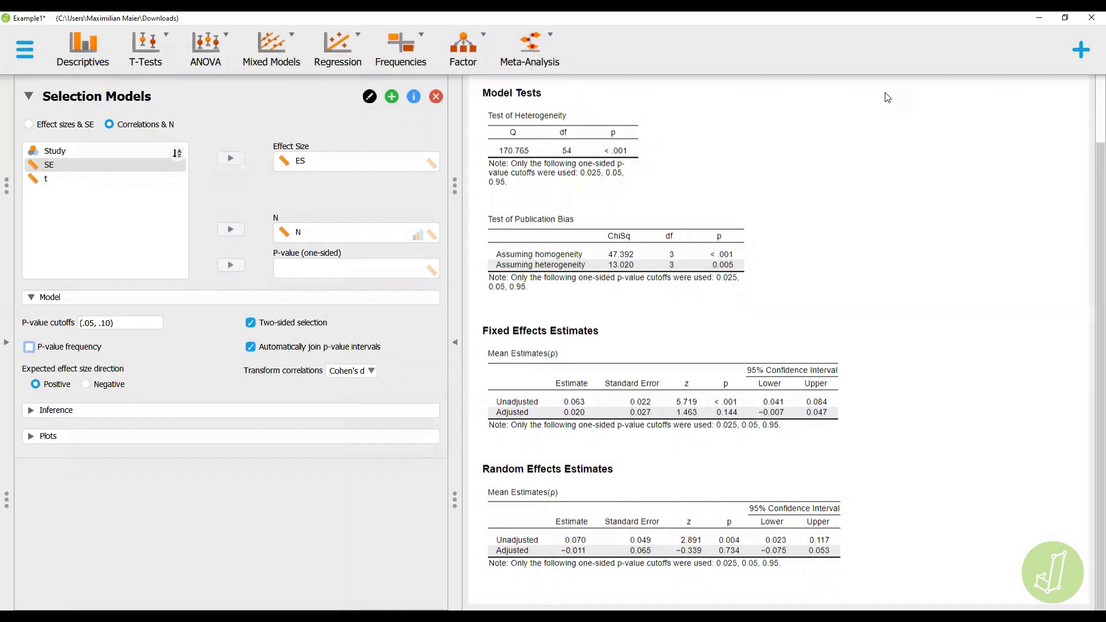
Toggle 'Automatically join p-value intervals' off and back on to compare the frequency table
left_click(252, 347)
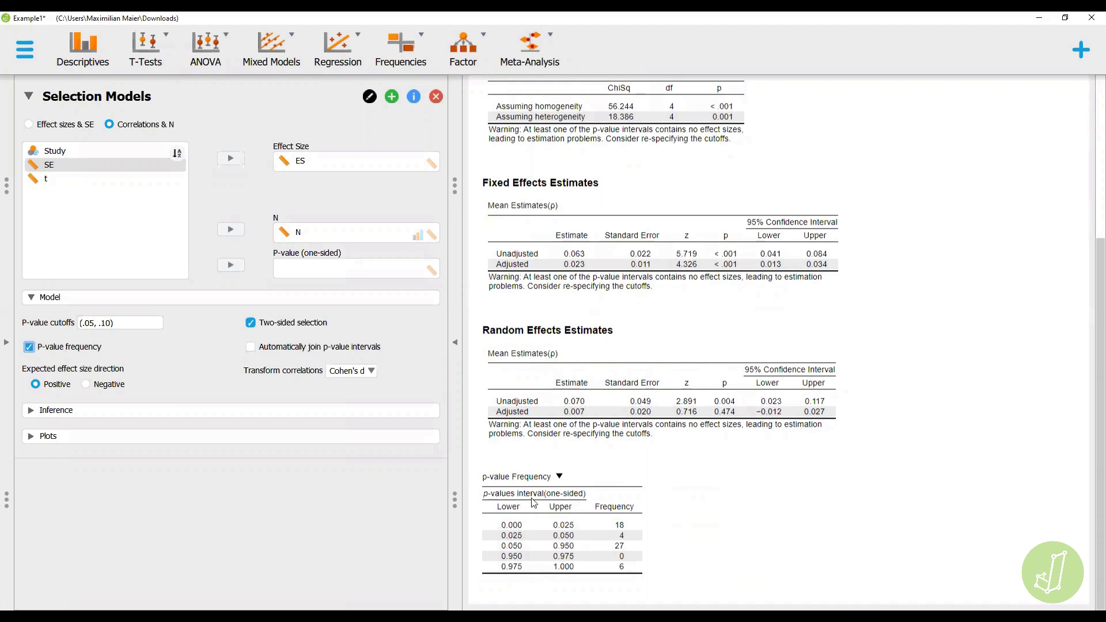
mouse_move(562, 527)
left_click(295, 352)
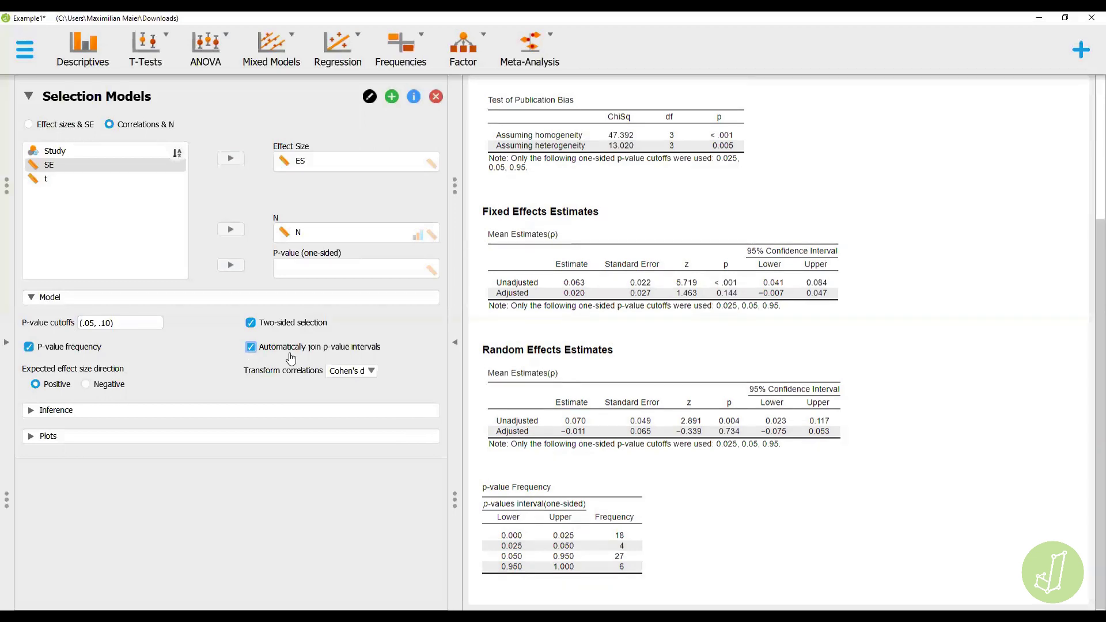
Add random-effects estimated heterogeneity (τ) under Inference and reveal the Plots options
left_click(195, 416)
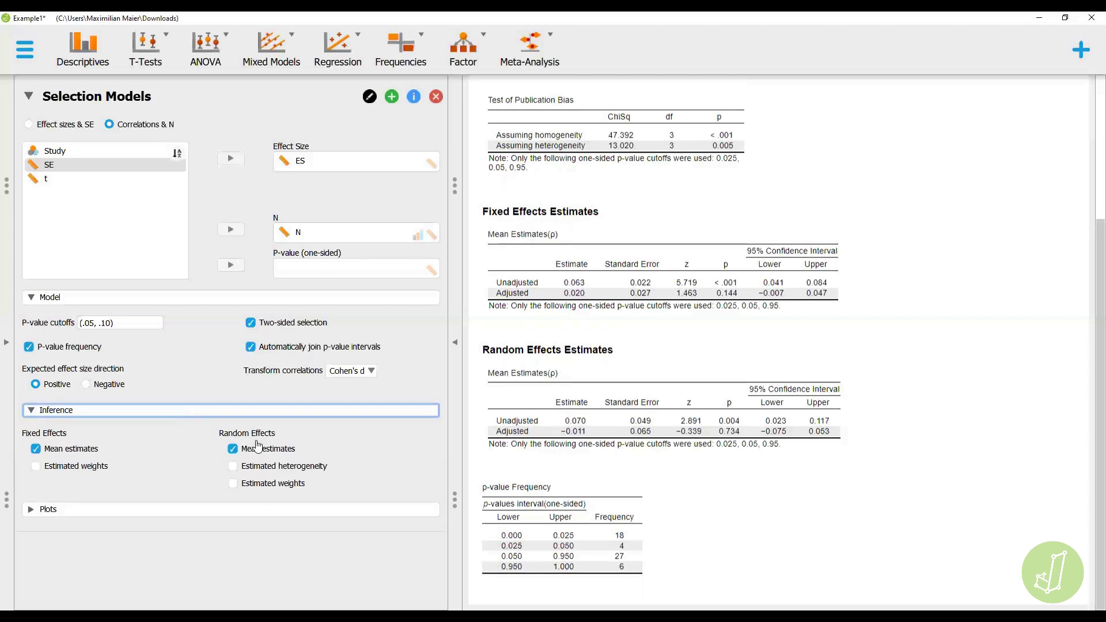
left_click(259, 469)
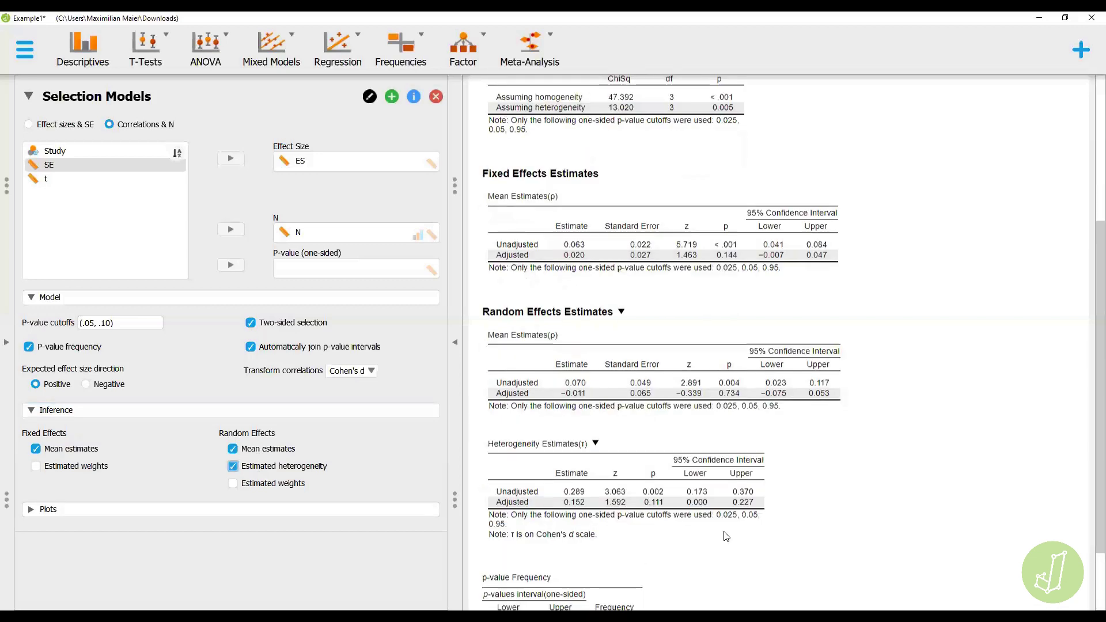
scroll(723, 531, "down", 3)
scroll(723, 531, "up", 1)
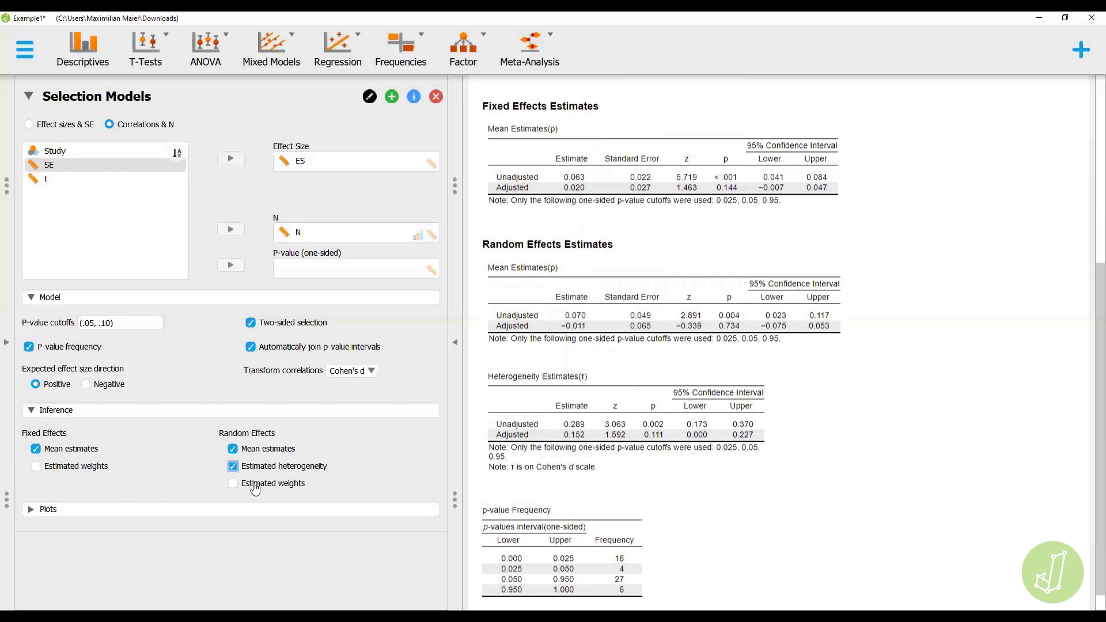
left_click(173, 510)
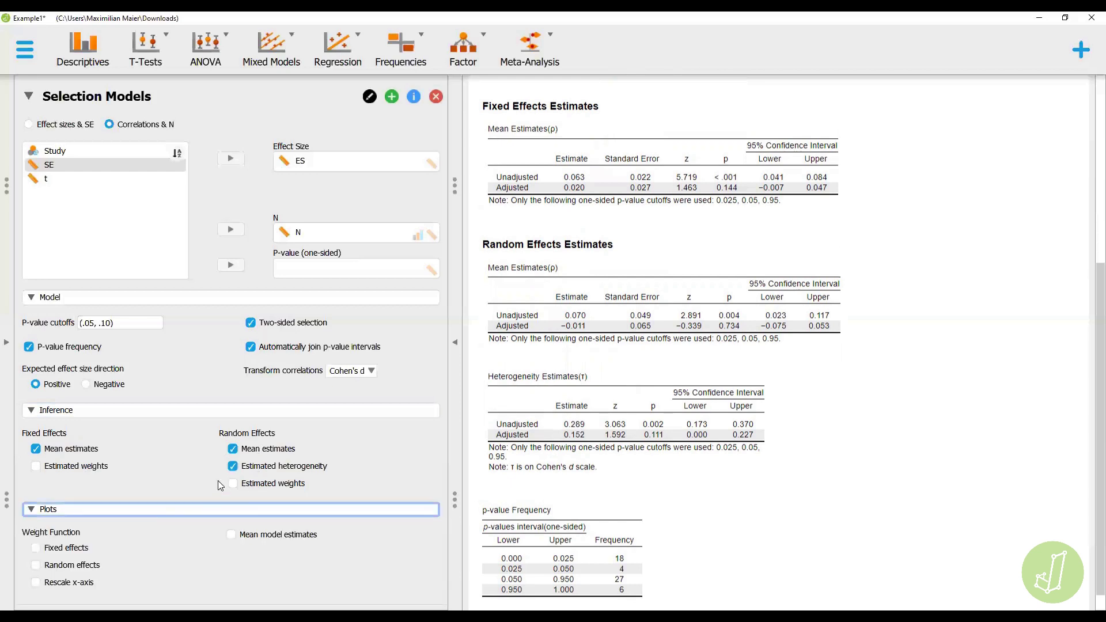
Plot the random-effects weight function with a rescaled x-axis
left_click(74, 569)
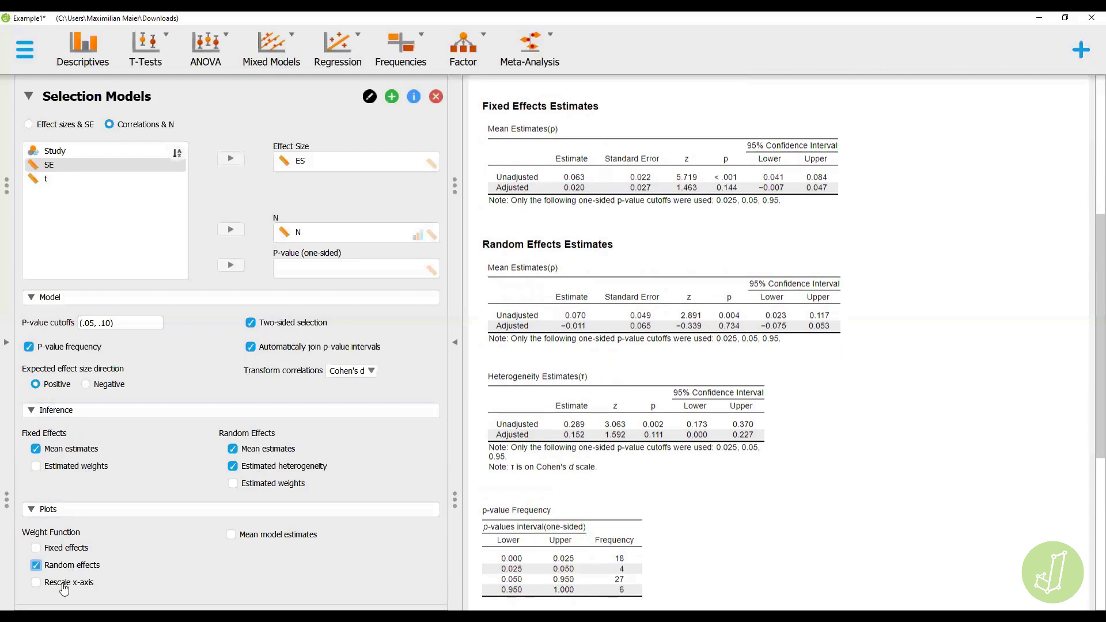
left_click(64, 586)
scroll(749, 456, "down", 3)
scroll(748, 452, "down", 3)
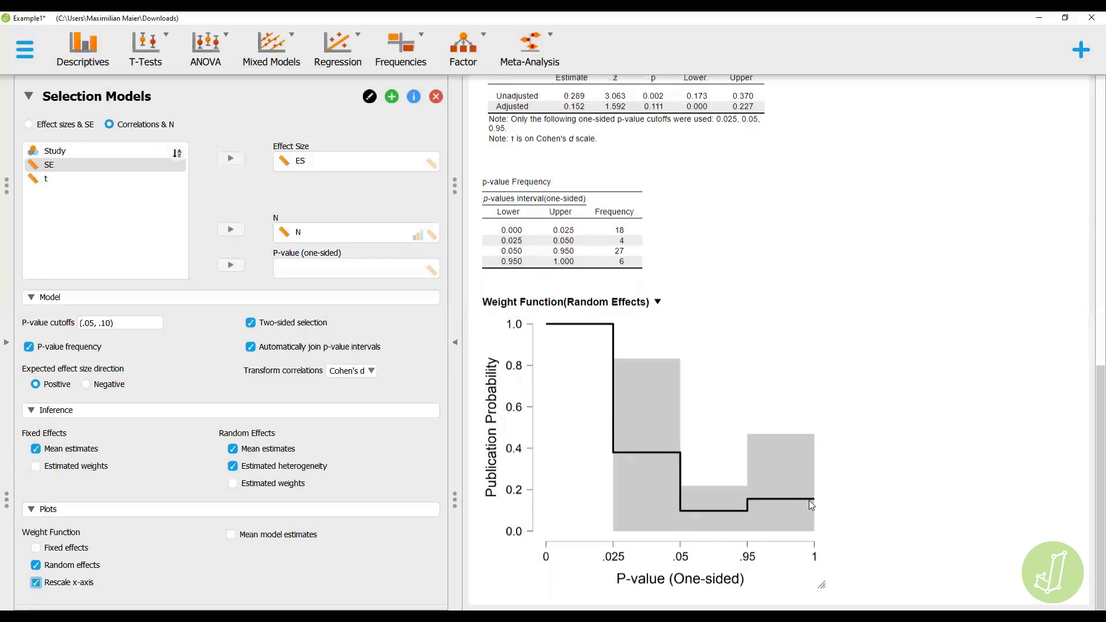
Add the Mean Model Estimates (ρ) plot comparing fixed and random effects
left_click(275, 537)
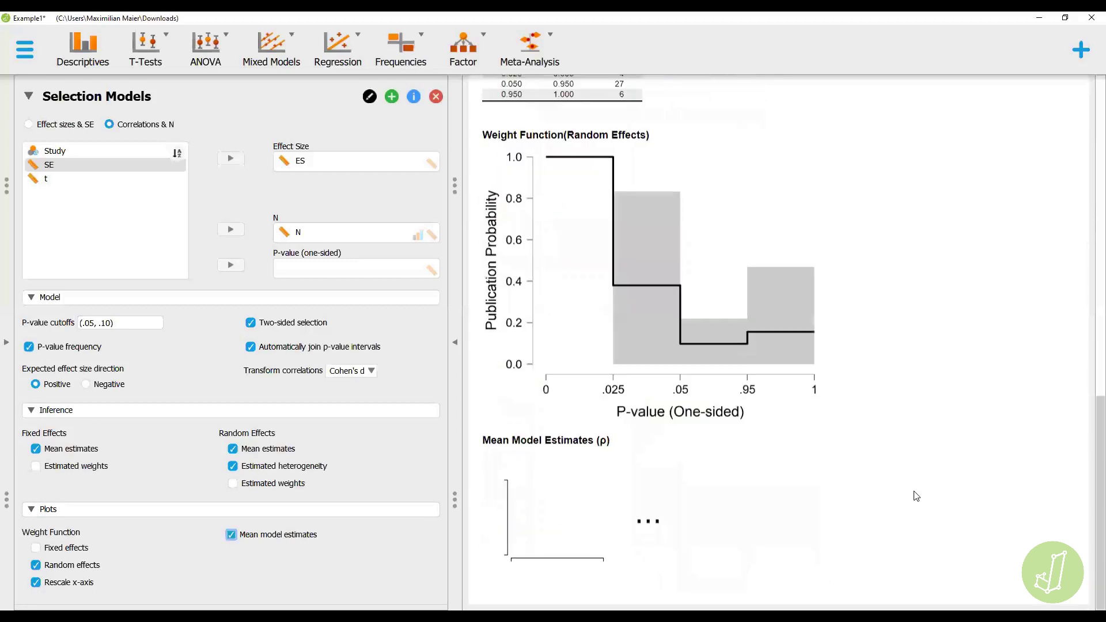